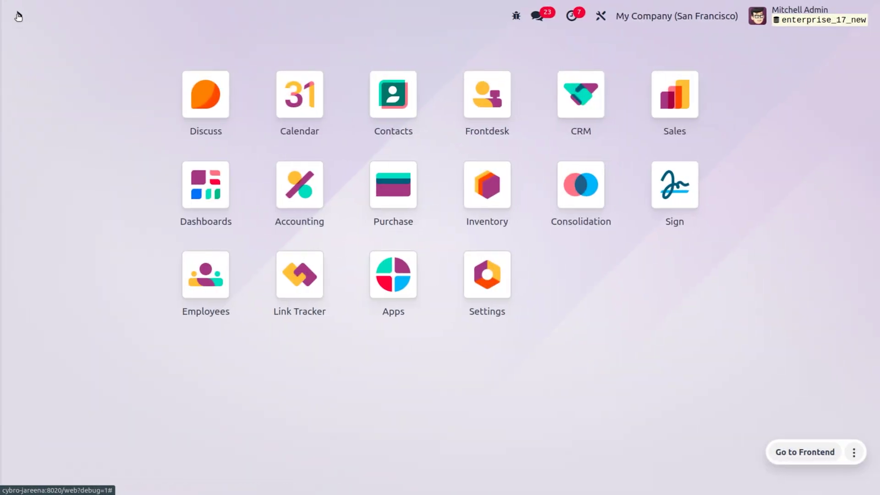
Open the Purchase app's settings and check the 3-way matching option under Invoicing.
text(p)
key(Return)
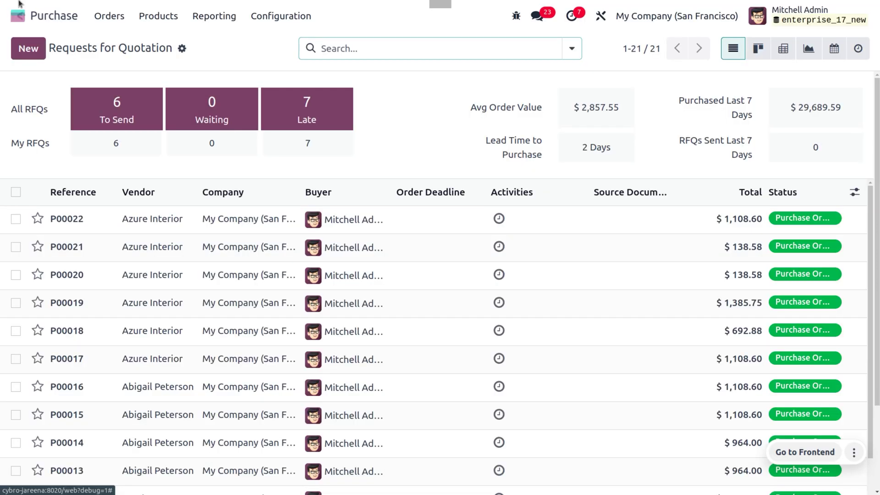
click(281, 16)
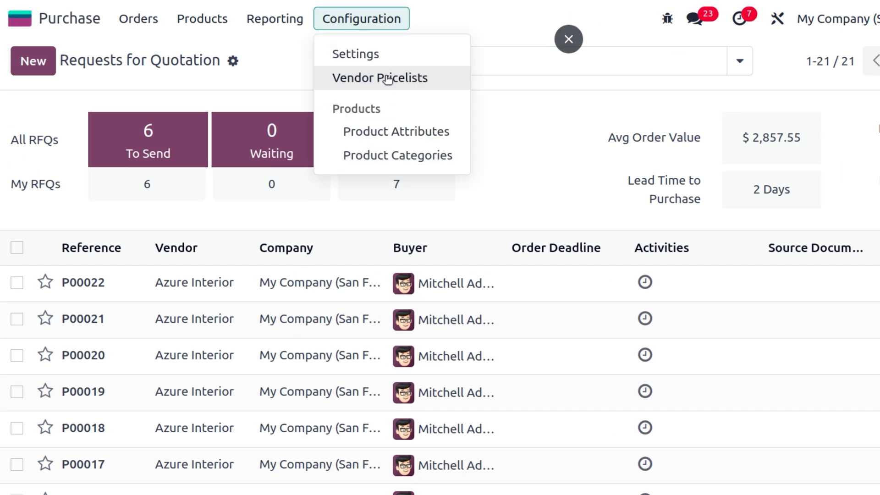
click(387, 55)
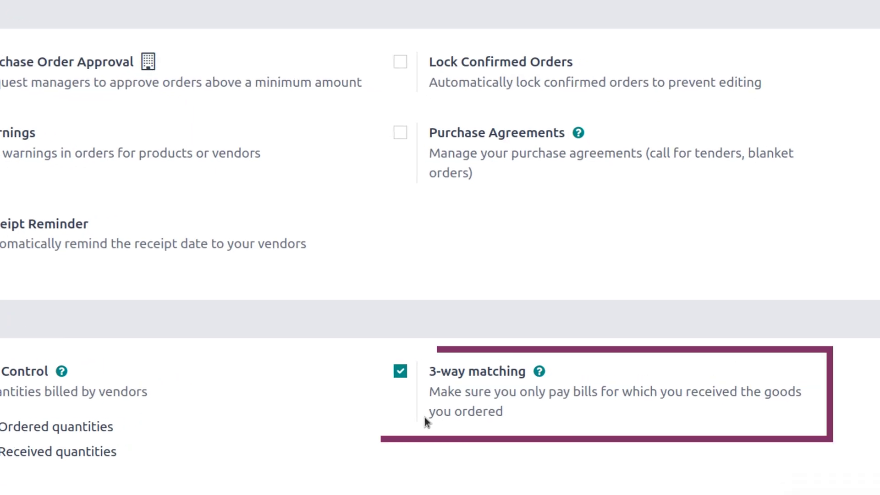
mouse_move(424, 416)
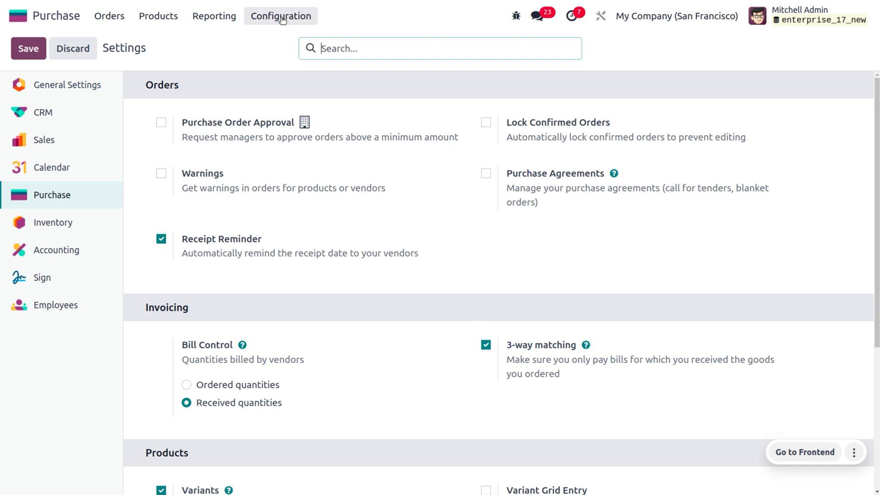
Create a new request for quotation with the first listed individual contact of Azure Interior as vendor.
click(113, 16)
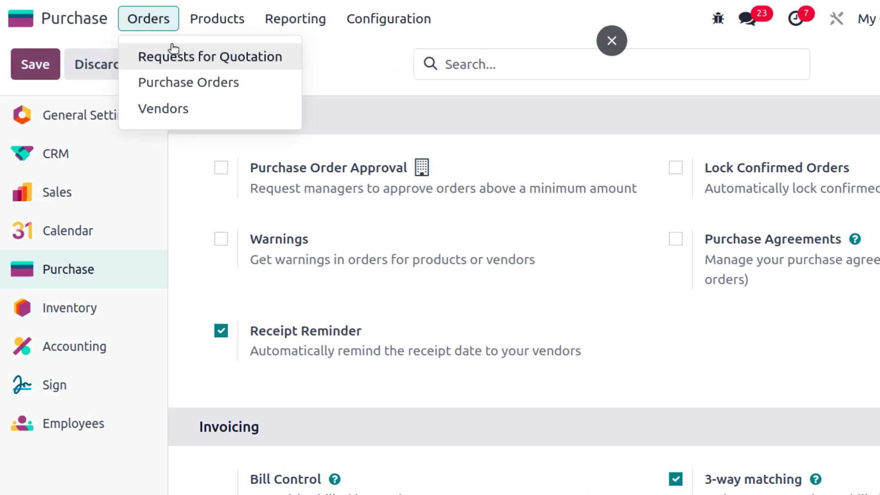
click(128, 40)
click(50, 60)
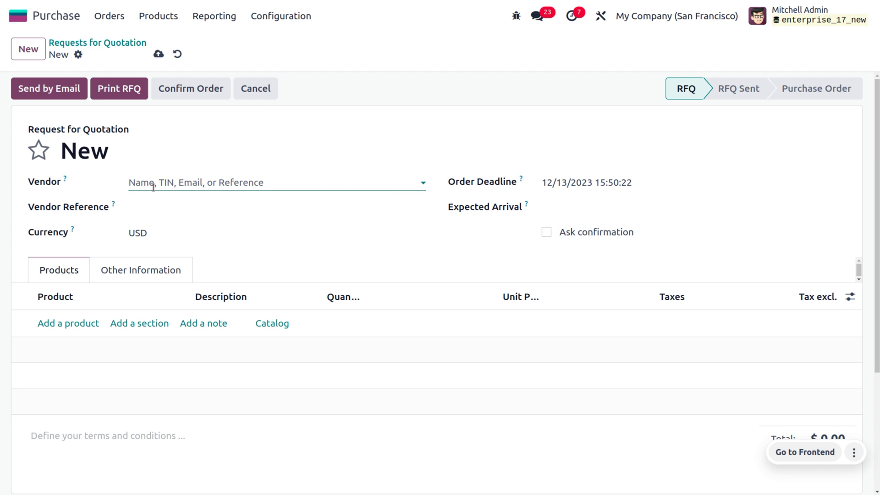
click(153, 186)
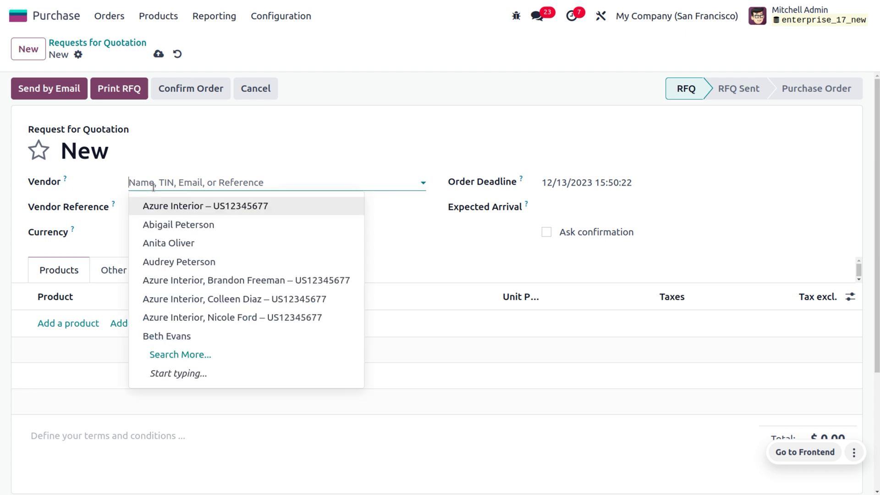
click(191, 275)
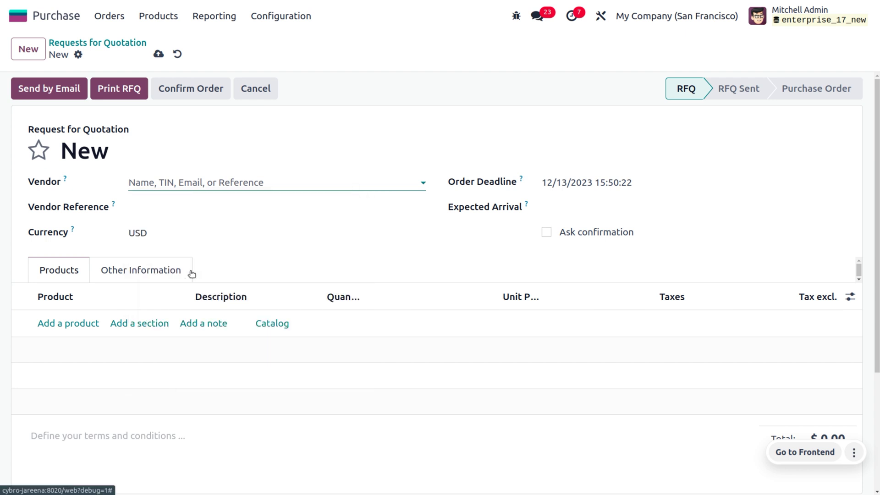
Add the product [E-COM11] Cabinet with Doors to the request for quotation.
click(48, 323)
click(49, 324)
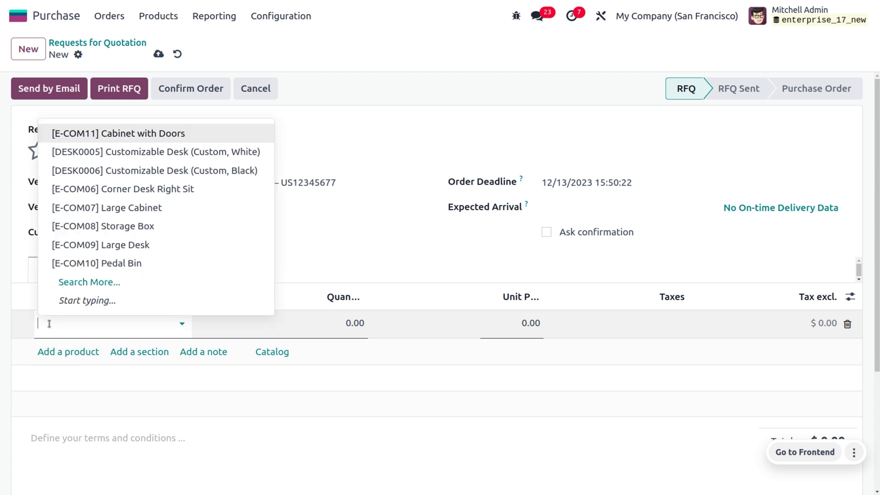
click(157, 133)
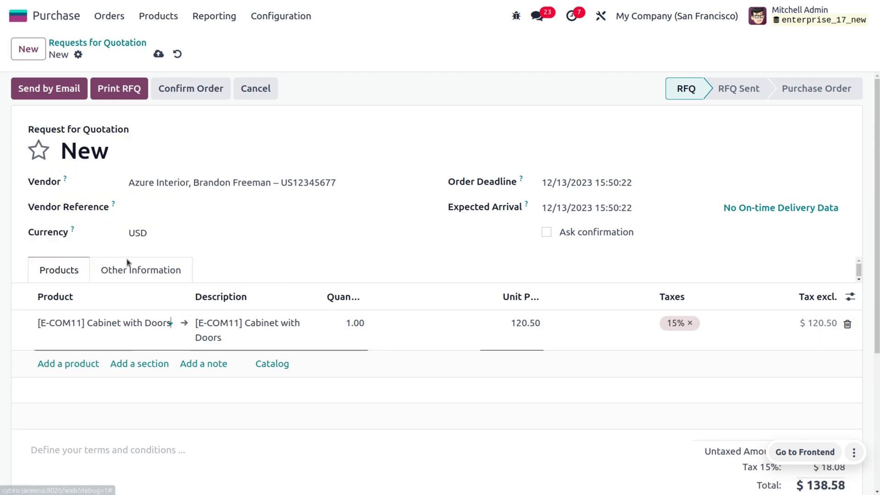
Check the vendor bill control policy in the Cabinet with Doors purchase details and return to the request for quotation.
click(184, 325)
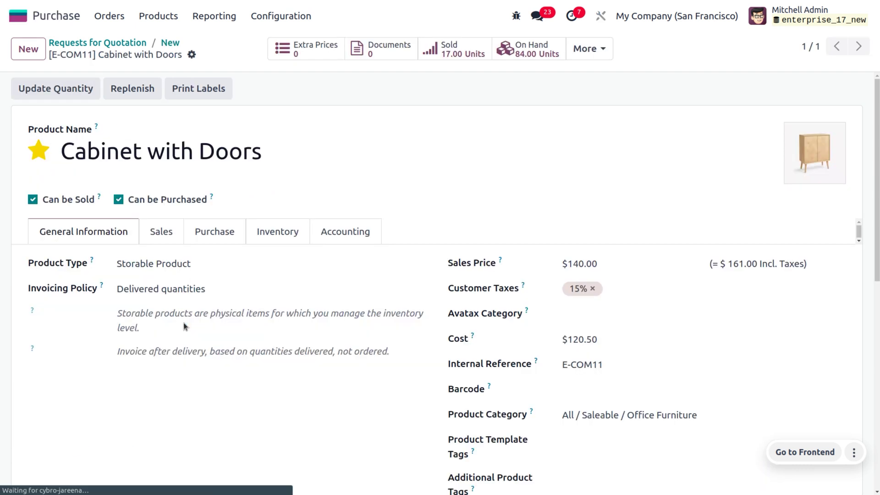
click(223, 232)
scroll(218, 350, down, 3)
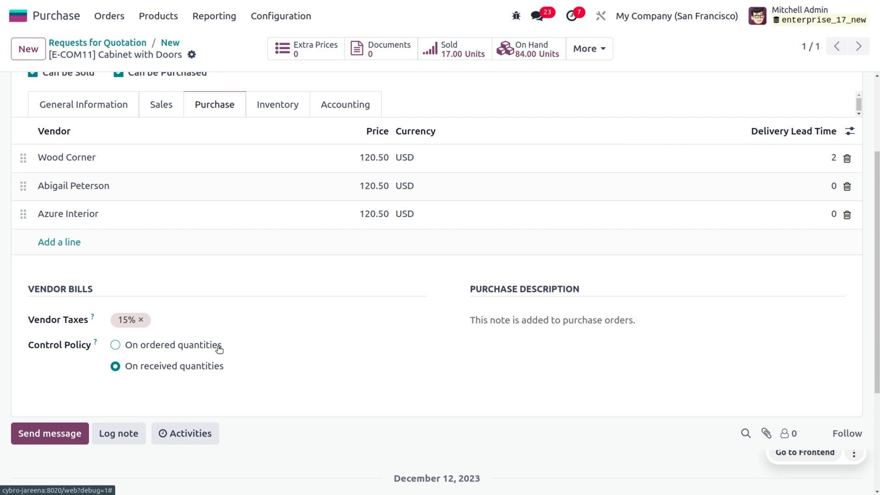
scroll(219, 349, up, 3)
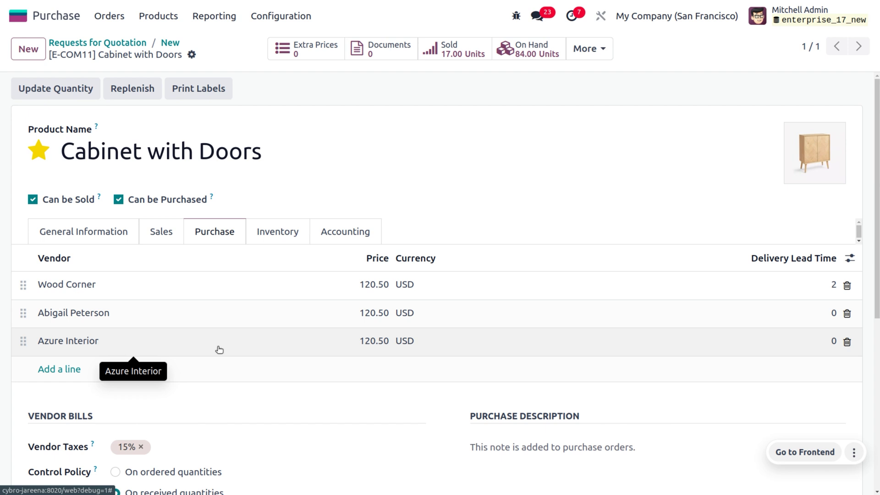
scroll(219, 349, down, 1)
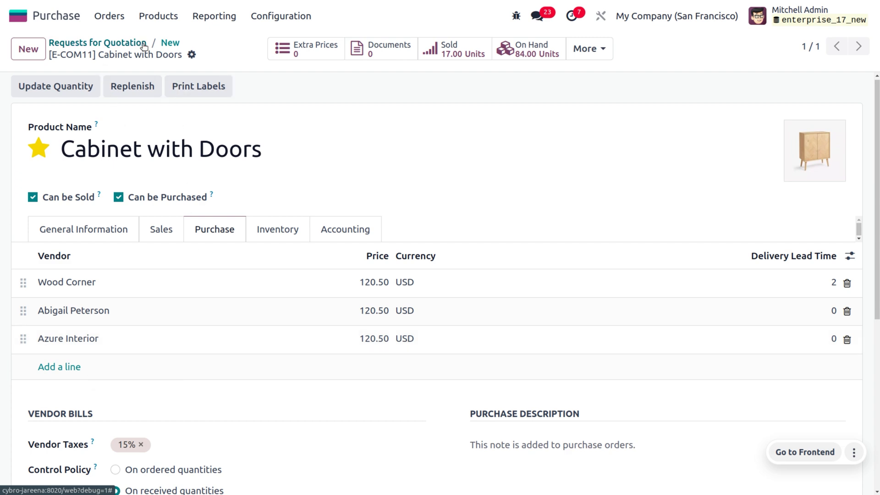
click(166, 43)
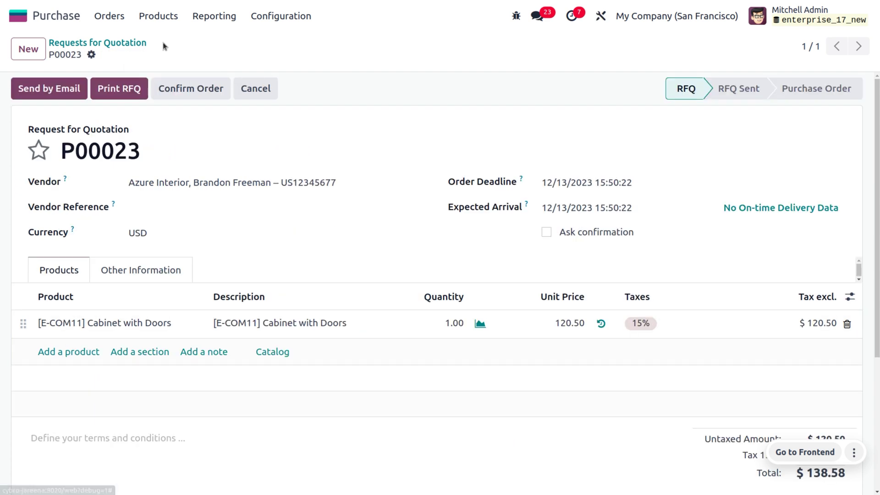
Set the Cabinet with Doors quantity to 8 and save the request for quotation.
click(449, 333)
text(8)
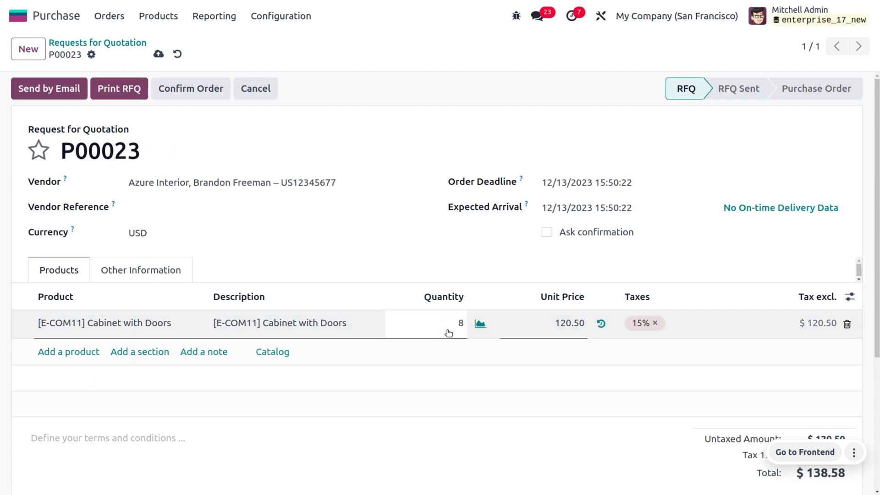
click(158, 54)
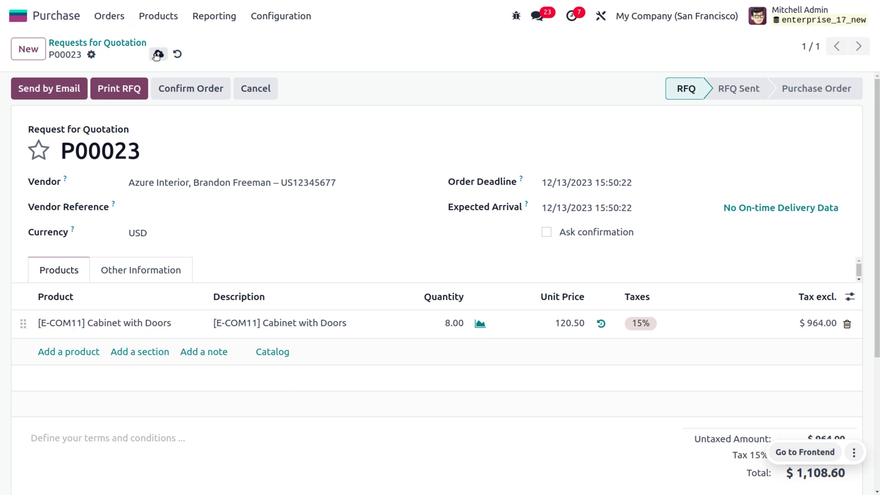
Confirm the purchase order and its receipt date.
click(183, 81)
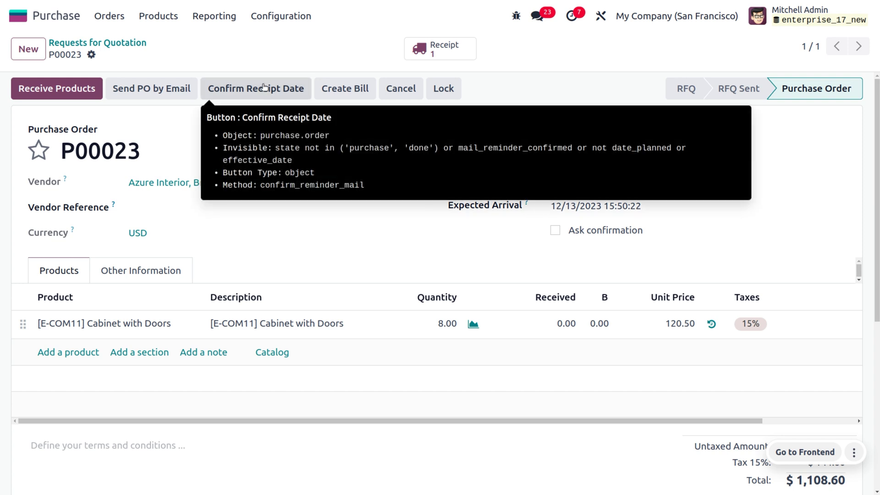
click(264, 88)
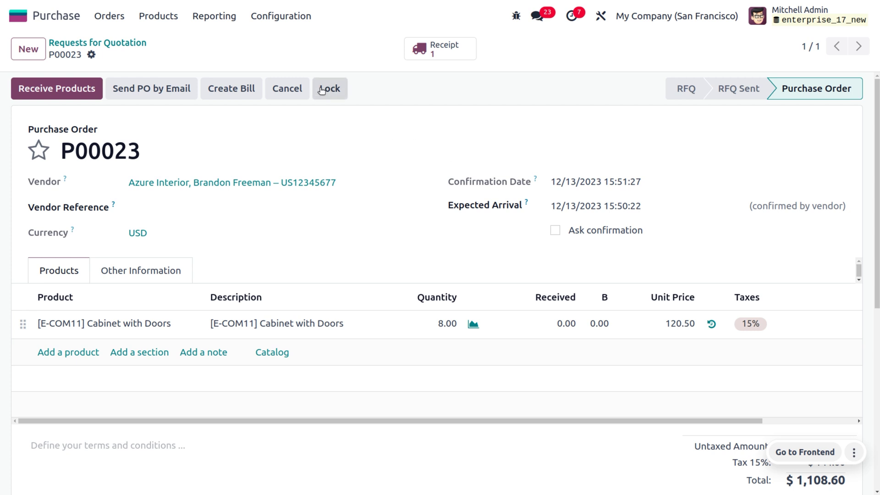
Try to create a vendor bill before the ordered products are received.
click(253, 93)
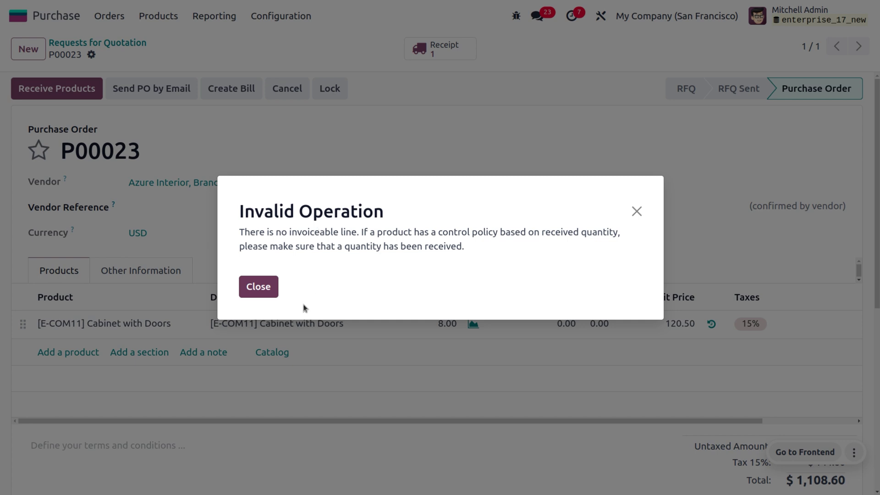
click(258, 286)
mouse_move(268, 297)
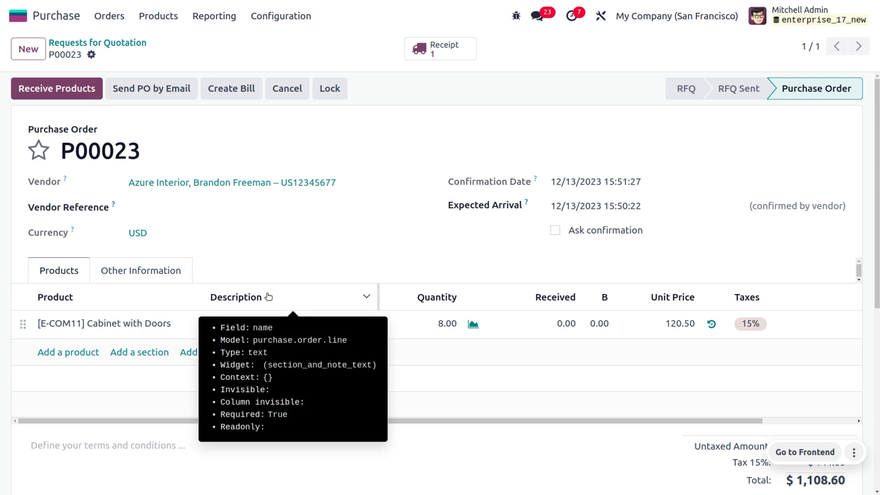
Receive the ordered cabinets by opening the purchase order's receipt and validating it.
click(67, 89)
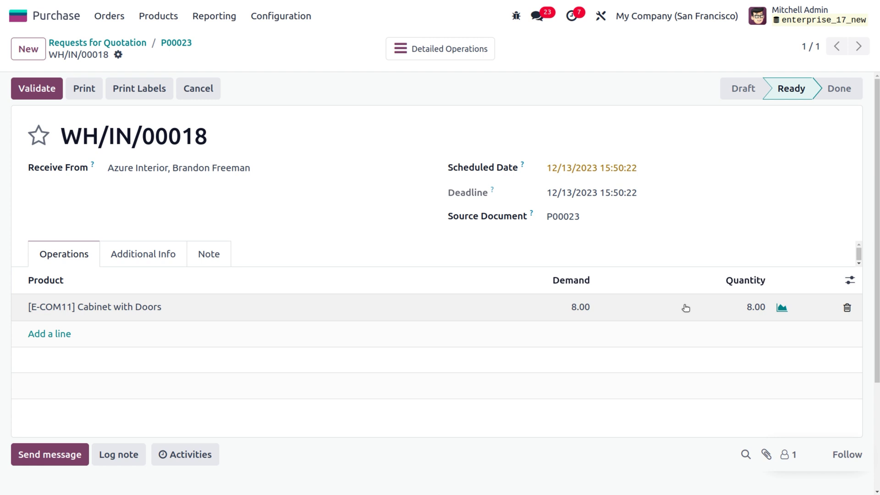
click(51, 89)
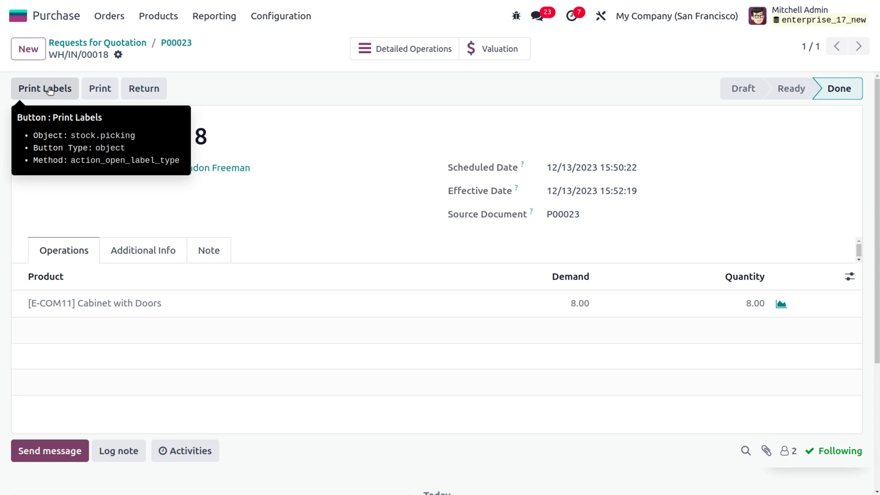
Create the vendor bill from the purchase order and set its bill date to 12/13/2023.
click(170, 43)
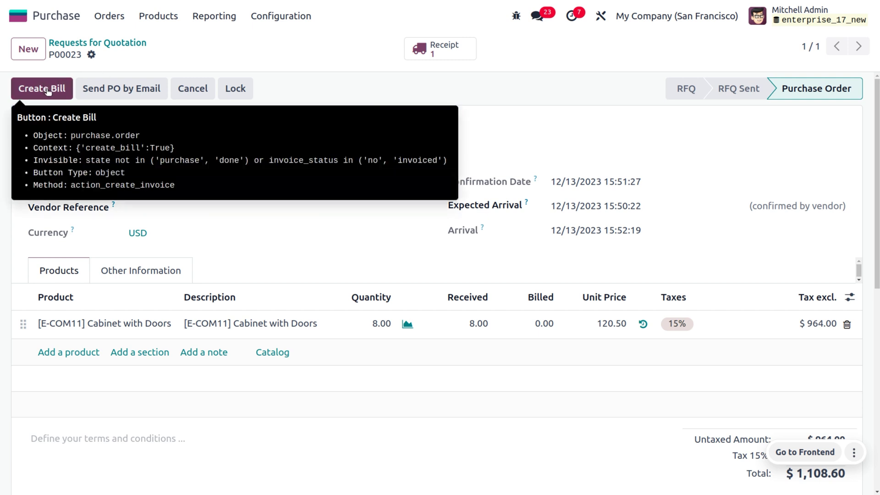
click(48, 90)
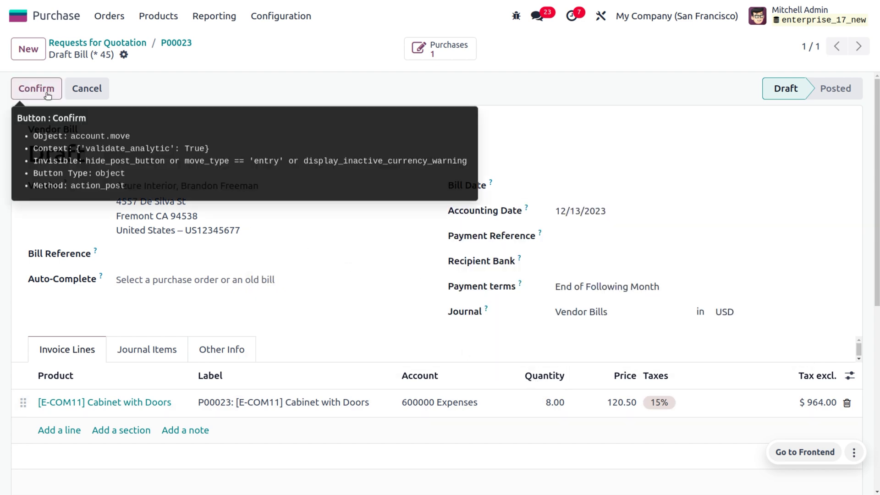
click(47, 94)
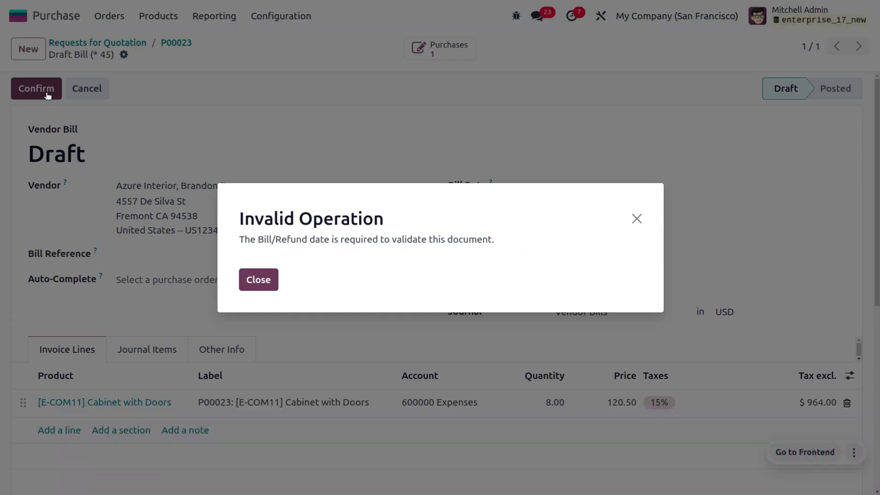
click(259, 280)
click(587, 181)
click(716, 355)
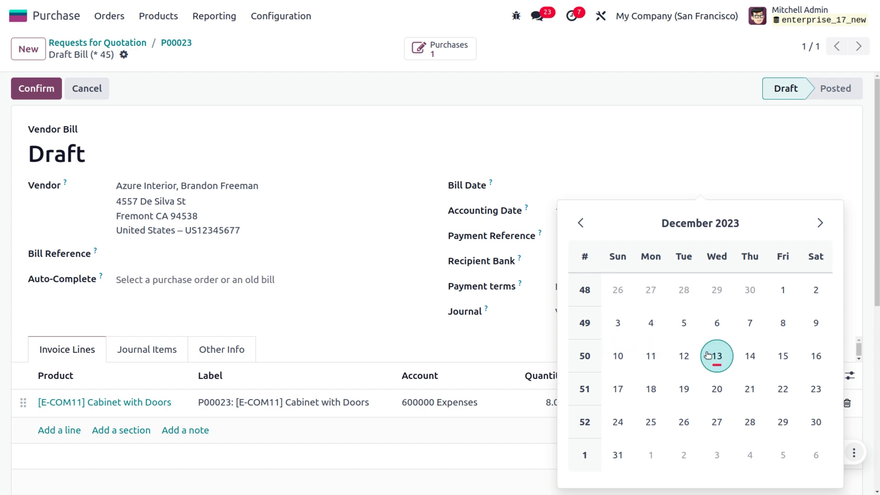
Check the Should Be Paid status in the draft bill's other information and confirm the bill.
click(222, 356)
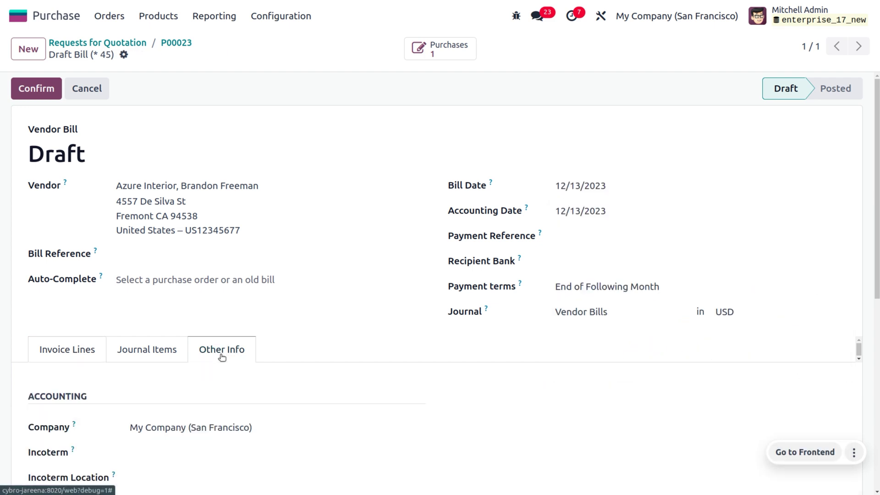
scroll(222, 356, down, 4)
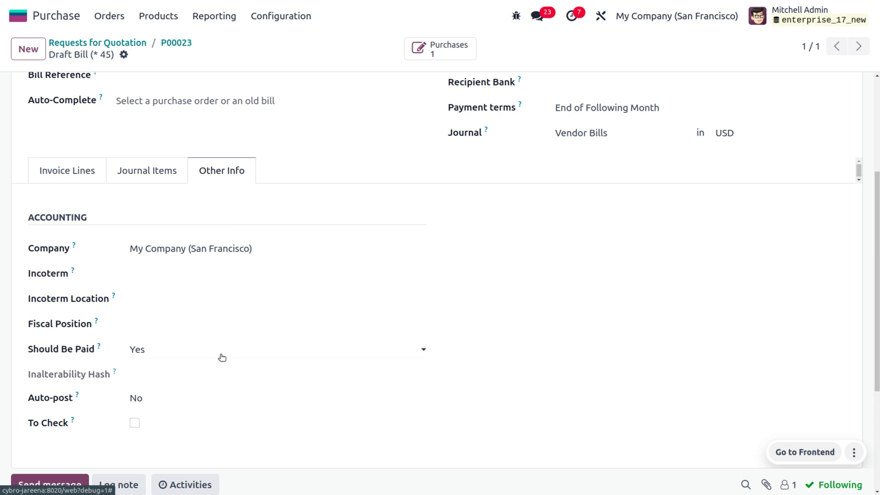
scroll(222, 357, up, 4)
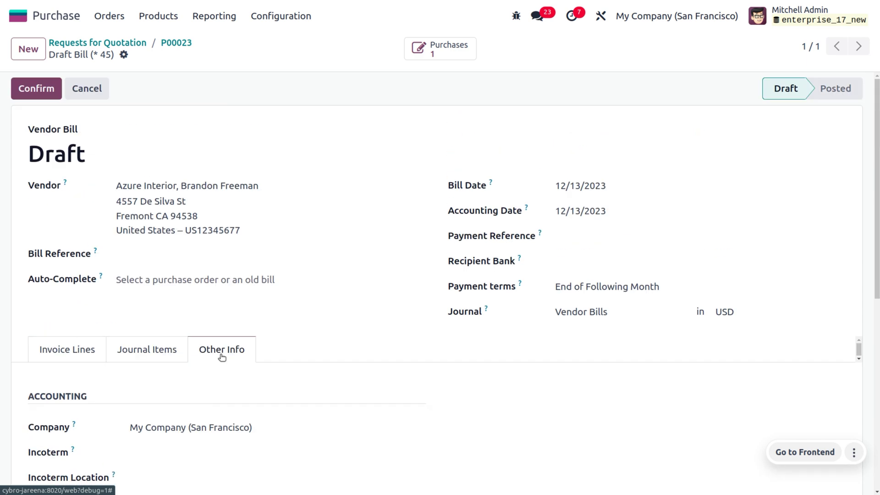
click(49, 91)
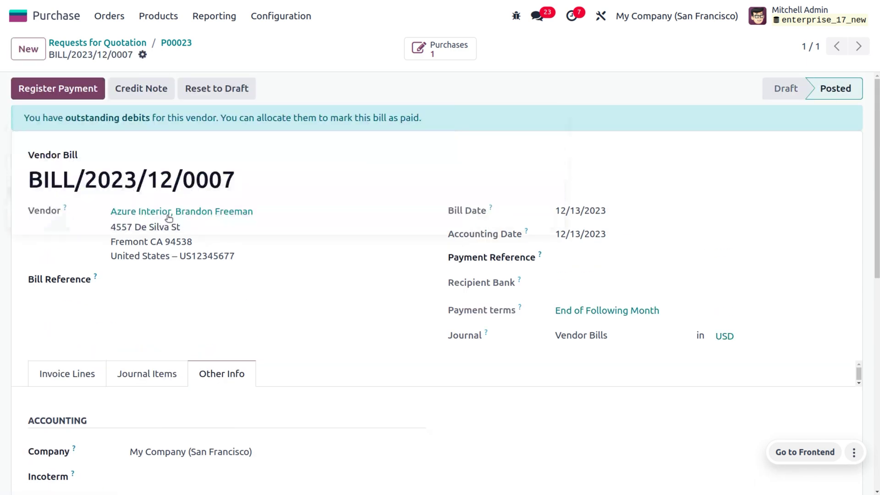
Review the posted bill's other information and register its payment.
scroll(212, 300, down, 2)
scroll(211, 299, down, 2)
scroll(210, 298, up, 5)
click(72, 90)
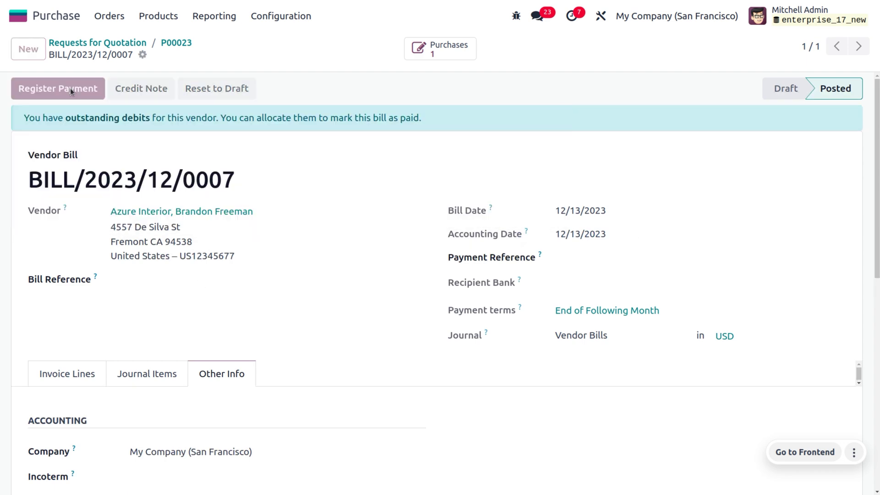
click(156, 328)
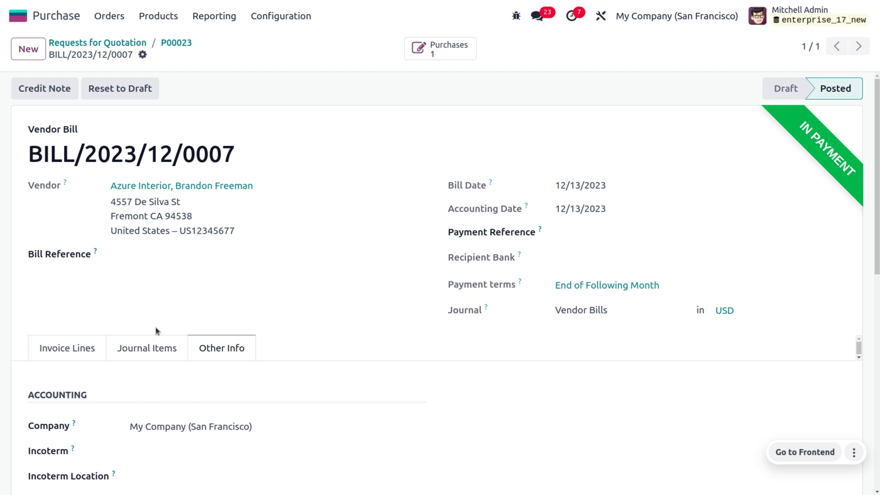
Create a new request for quotation and select the individual contact listed directly after Azure Interior as its vendor.
click(81, 44)
click(29, 49)
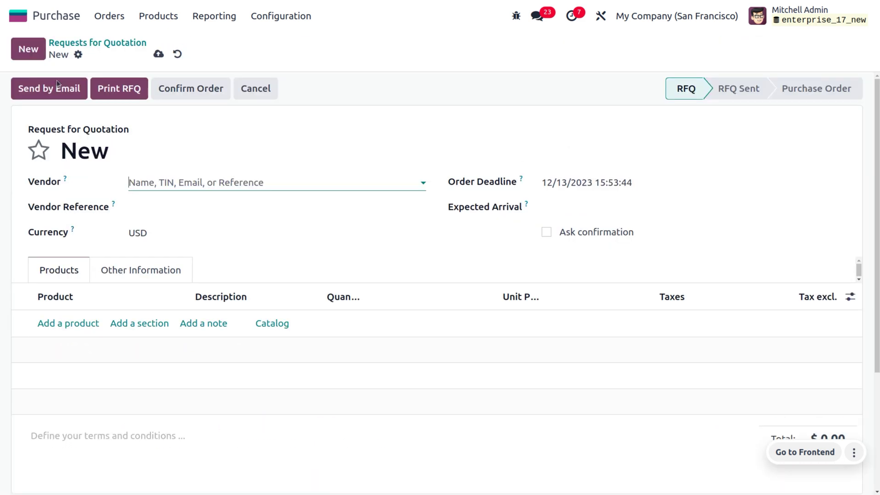
click(174, 184)
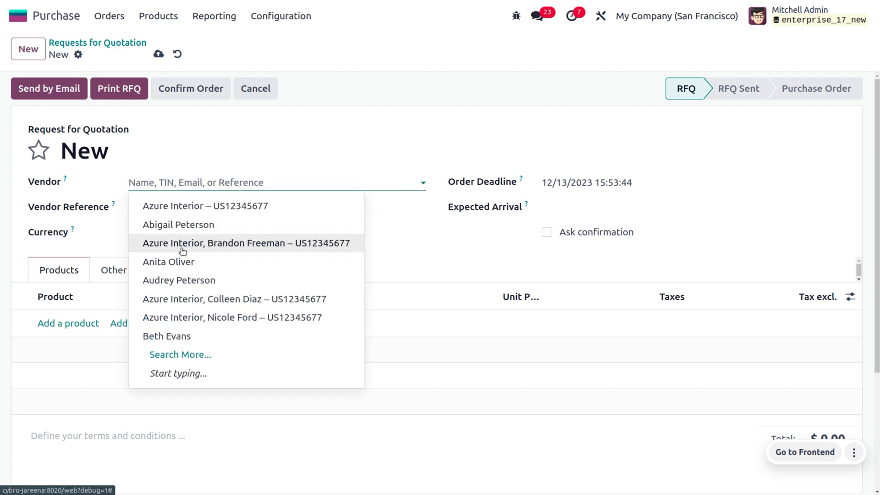
click(184, 224)
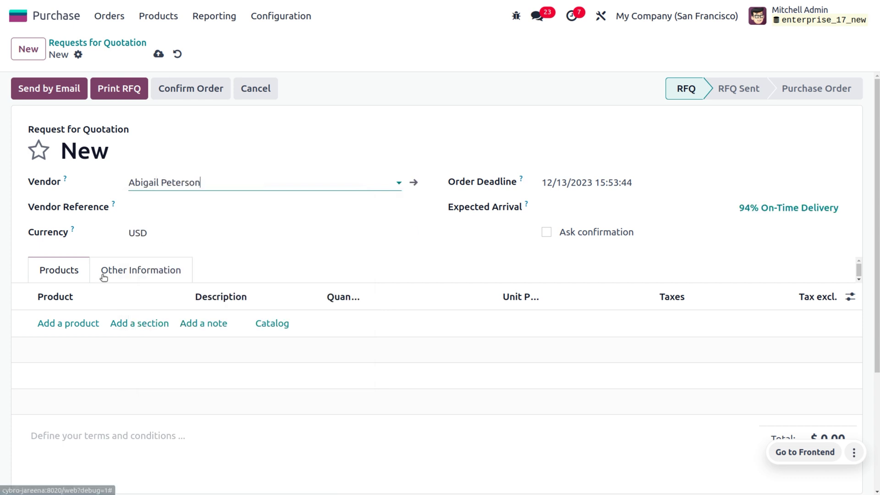
Add [E-COM11] Cabinet with Doors with a quantity of 10 to the request for quotation, save it and confirm the order.
click(70, 324)
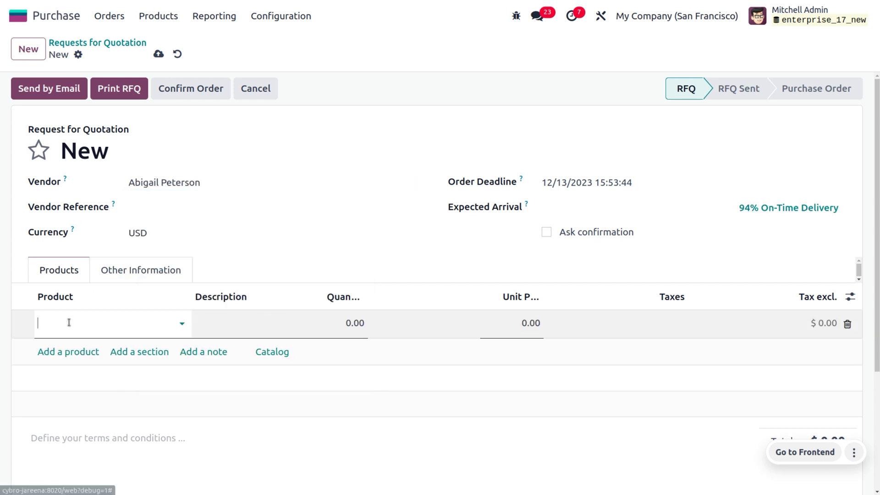
click(173, 132)
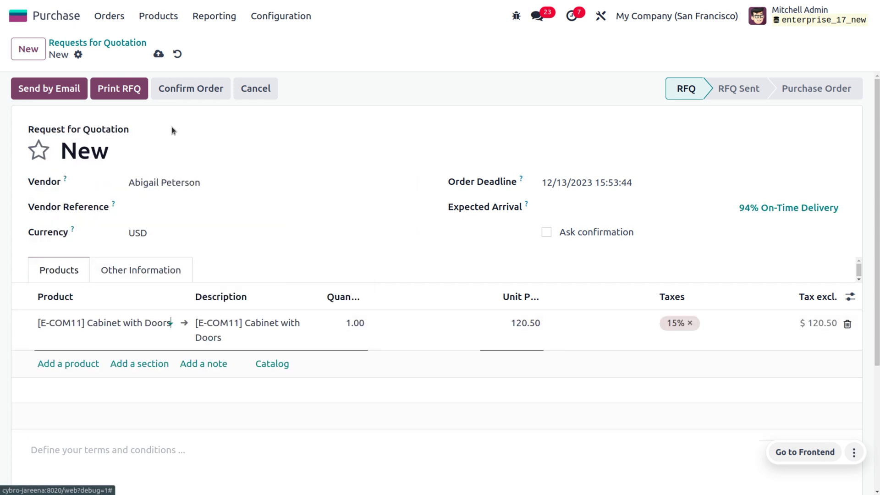
click(342, 324)
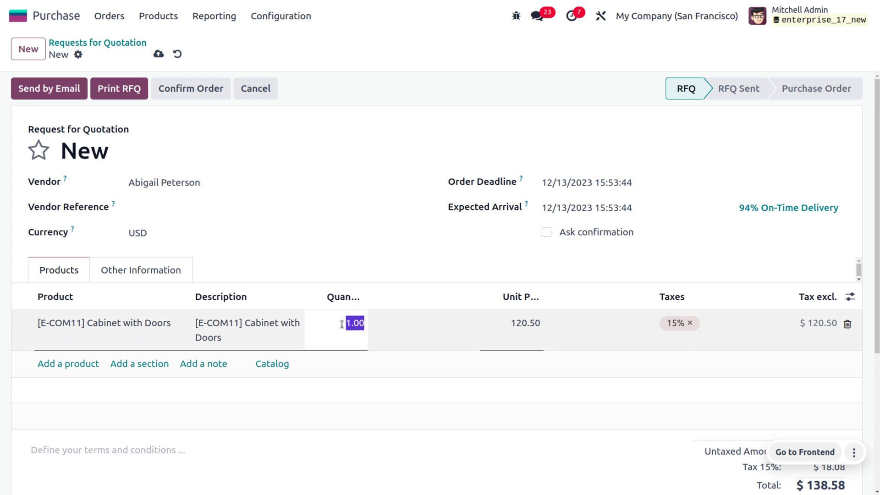
text(10)
click(159, 54)
click(186, 82)
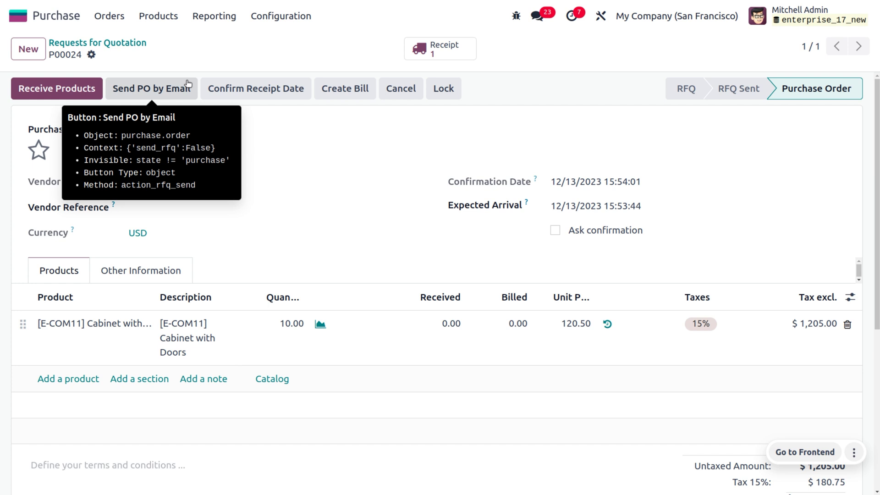
Receive only 5 of the ordered cabinets on the purchase order's receipt and validate it without a backorder.
click(84, 88)
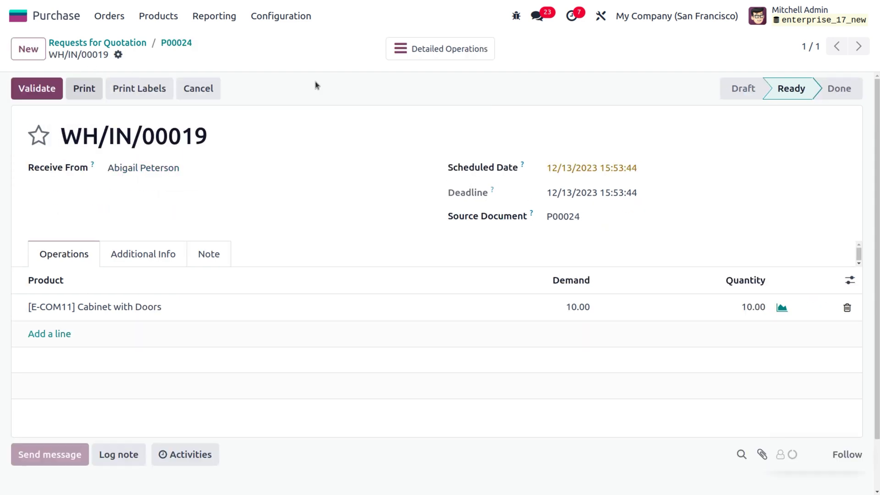
click(747, 312)
text(5)
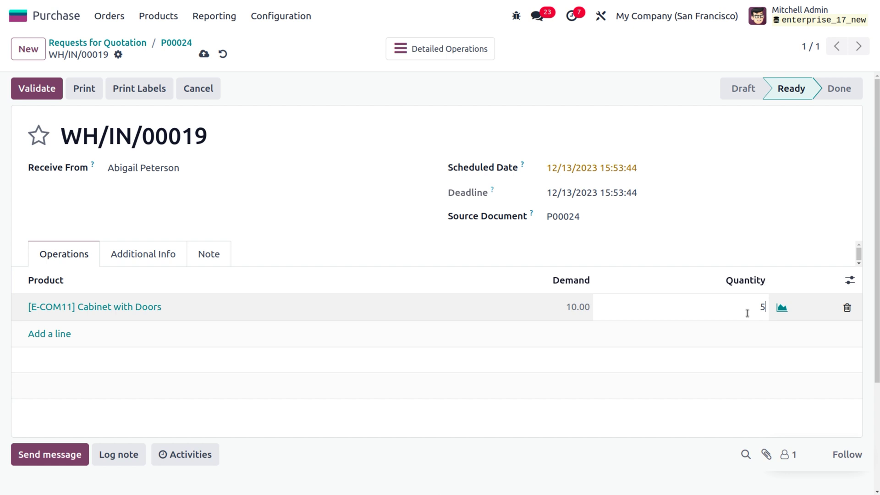
click(204, 54)
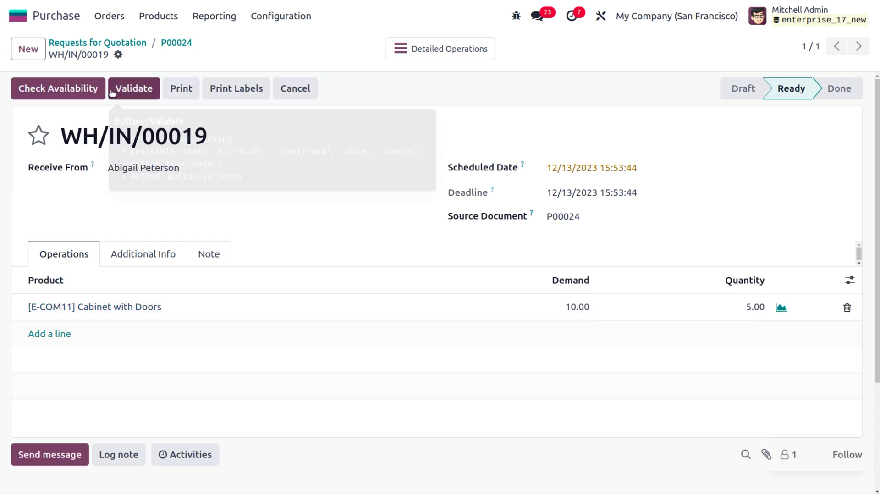
click(114, 93)
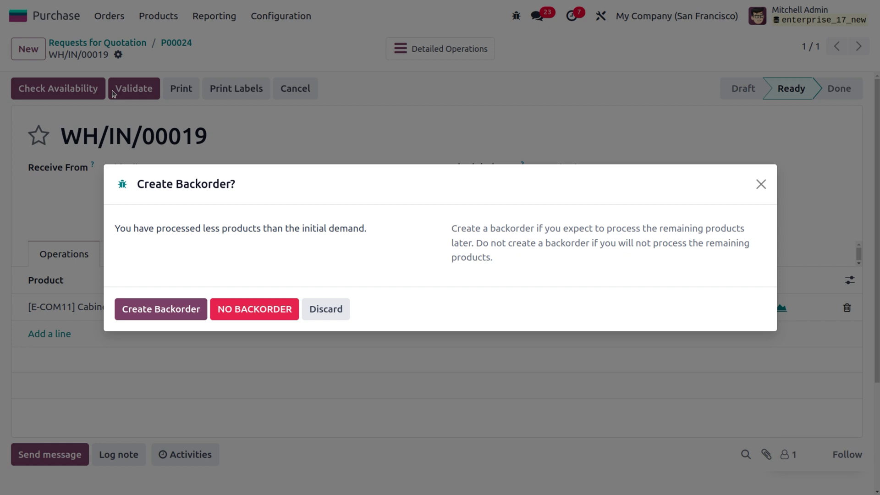
click(279, 311)
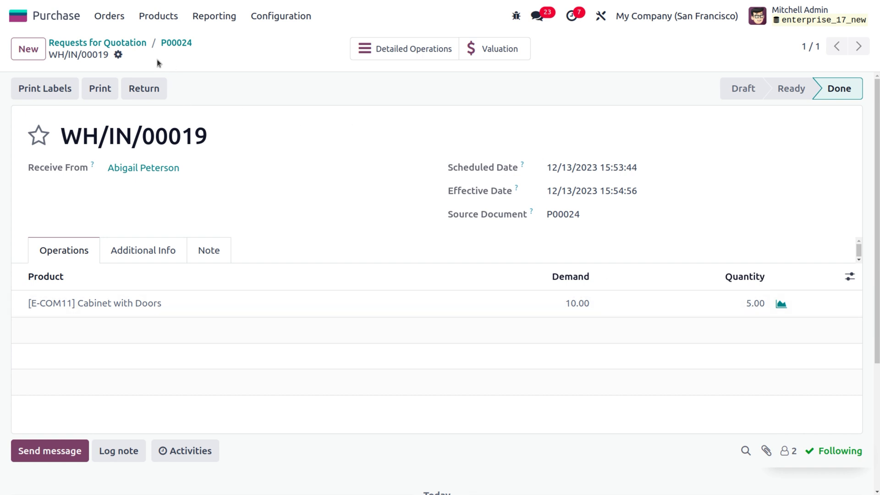
Create a vendor bill from the purchase order, set the cabinet line's quantity to 10 and save the bill.
click(178, 43)
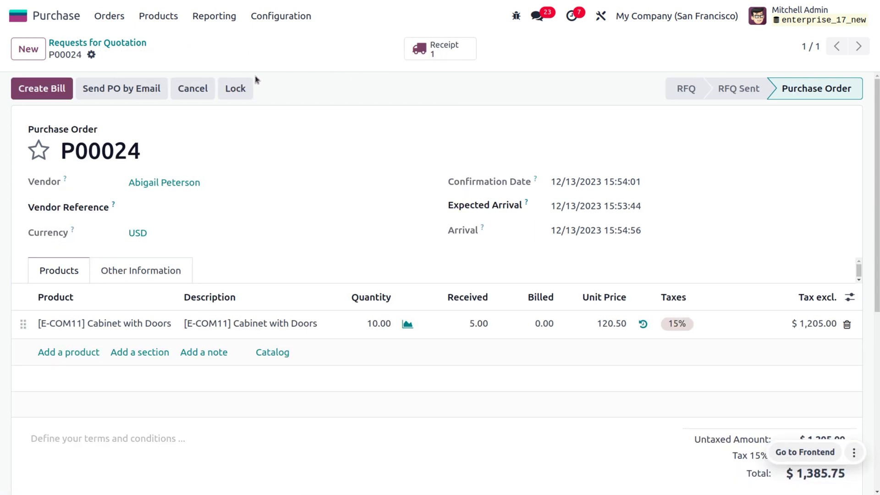
click(67, 86)
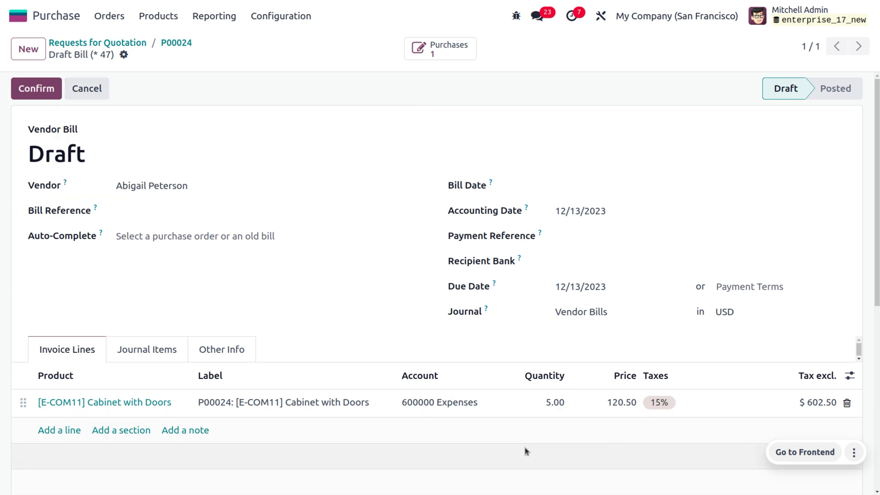
click(562, 402)
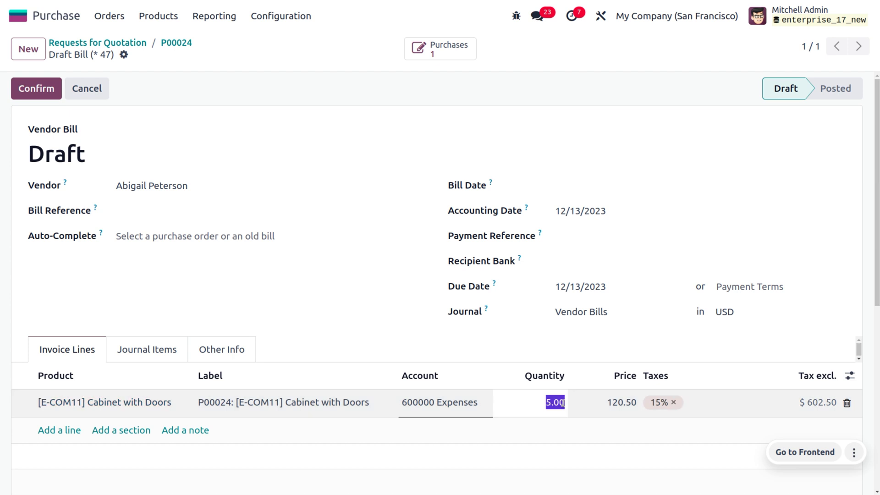
text(10)
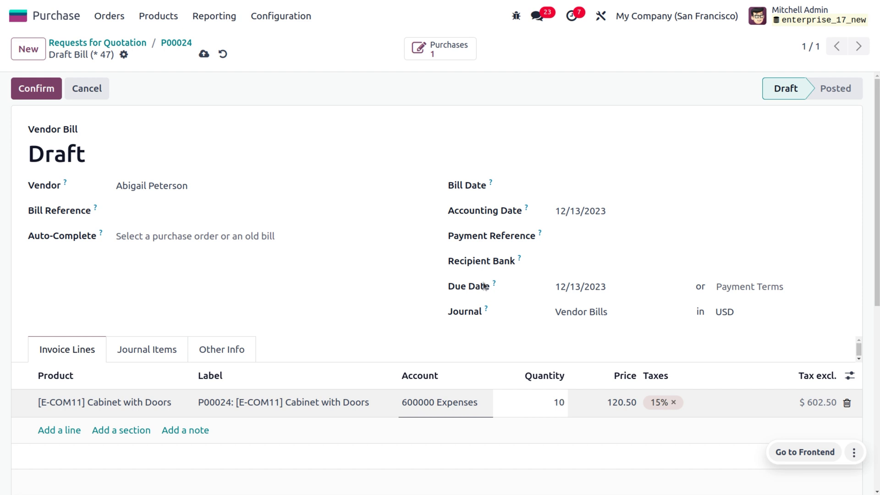
click(458, 248)
click(204, 54)
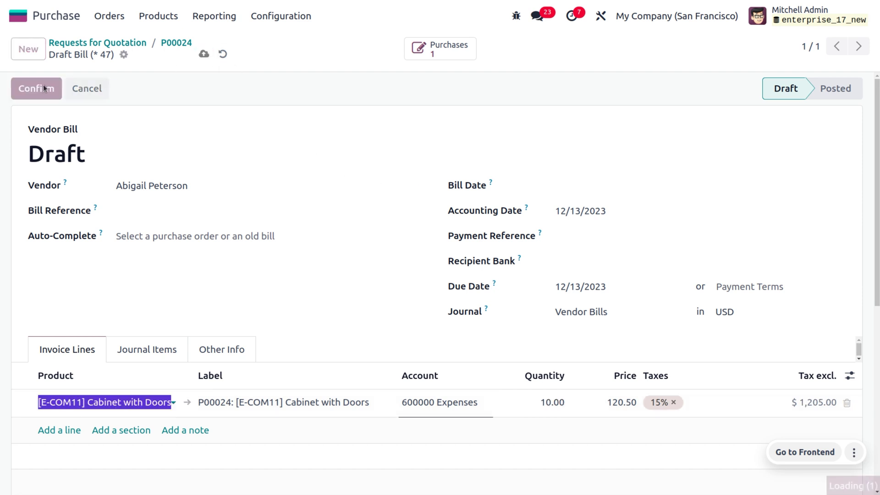
Set the draft bill's date to 12/13/2023, save it and confirm the bill.
click(31, 92)
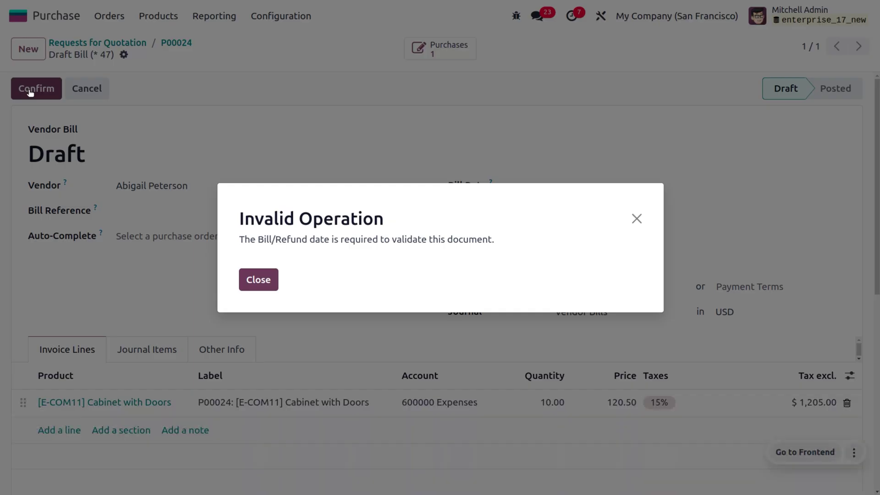
click(257, 280)
click(602, 184)
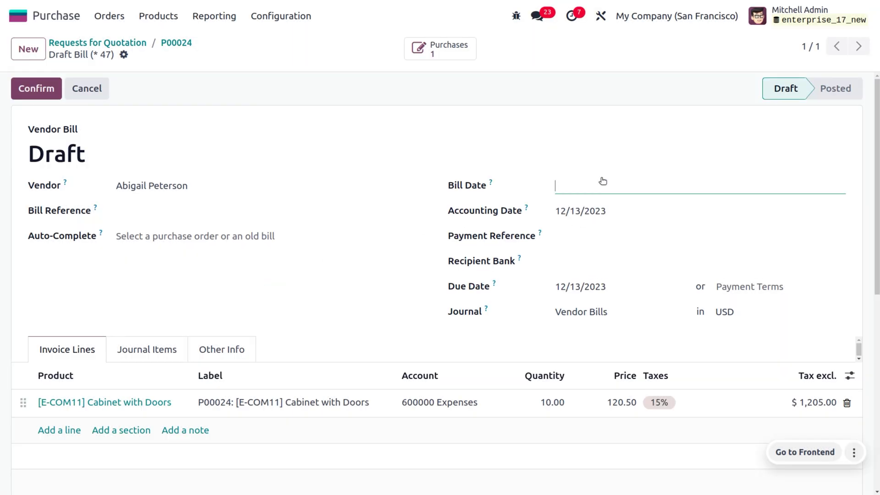
click(715, 355)
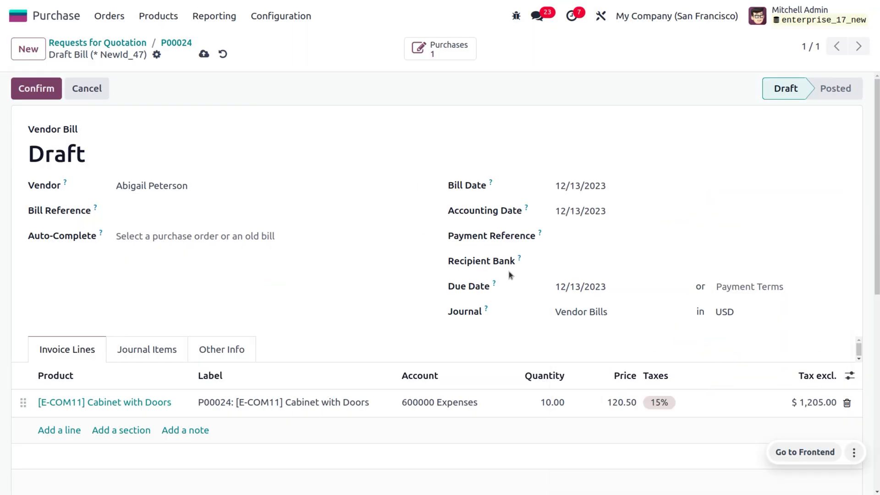
click(204, 54)
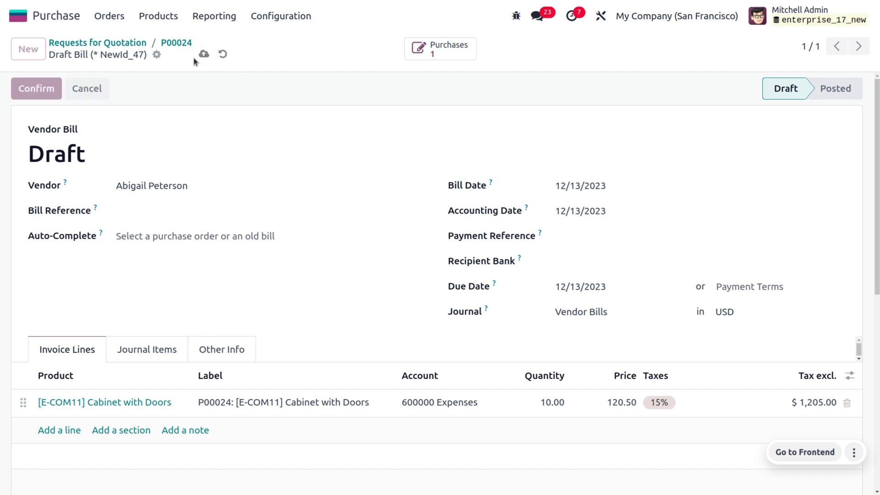
click(24, 88)
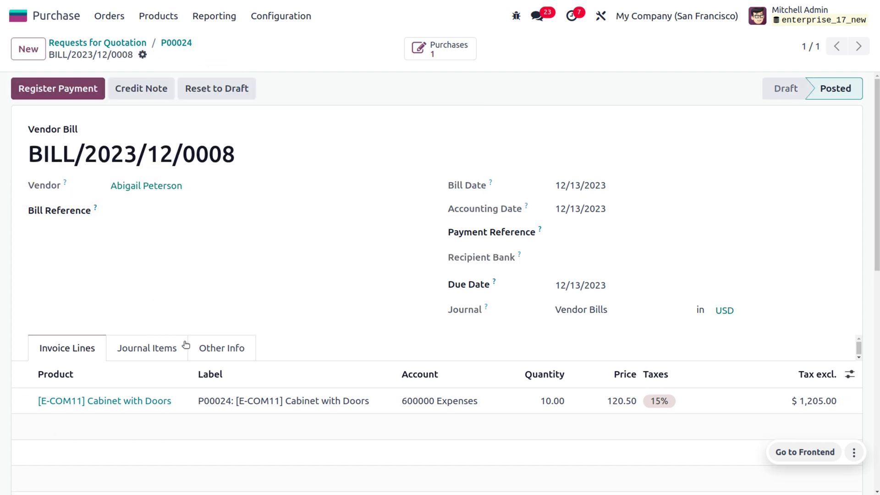
Check the Should Be Paid status in the posted bill's other information and register the bill's payment through the Bank journal.
click(222, 348)
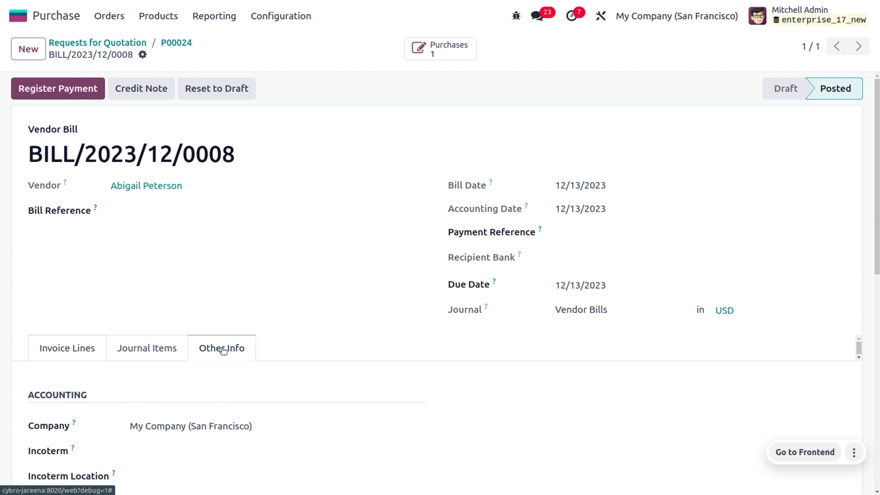
scroll(223, 351, down, 3)
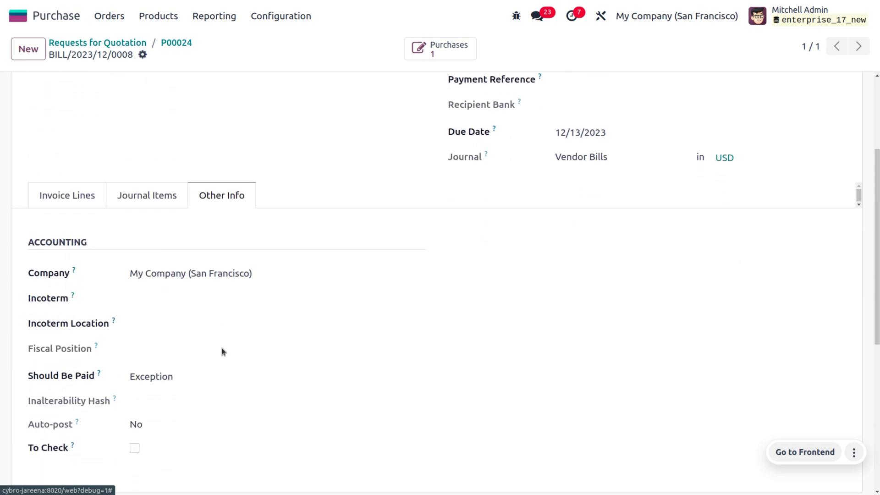
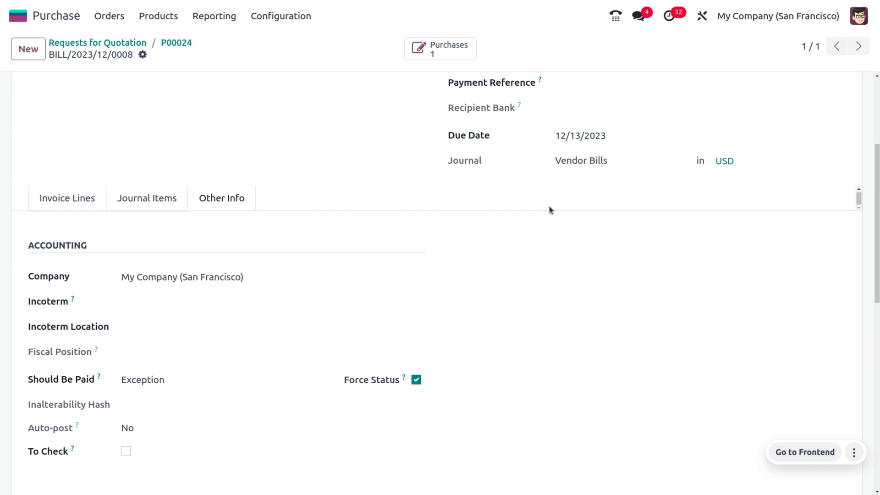
scroll(244, 184, up, 4)
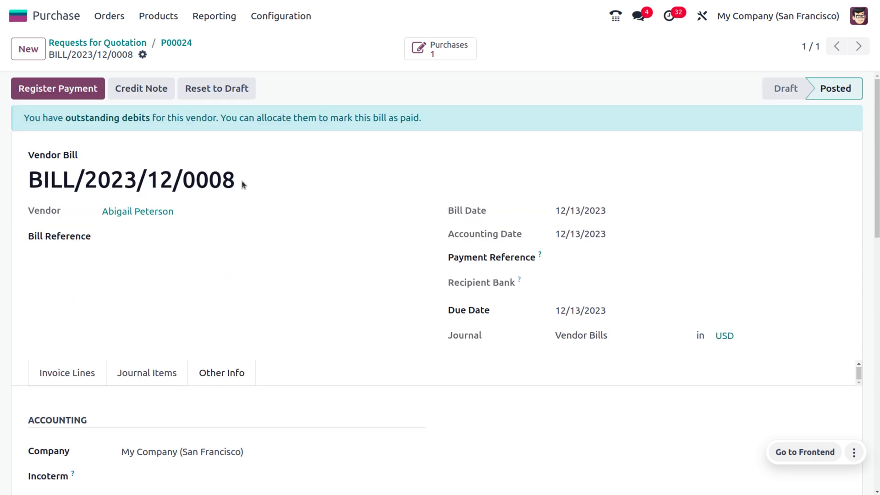
click(58, 92)
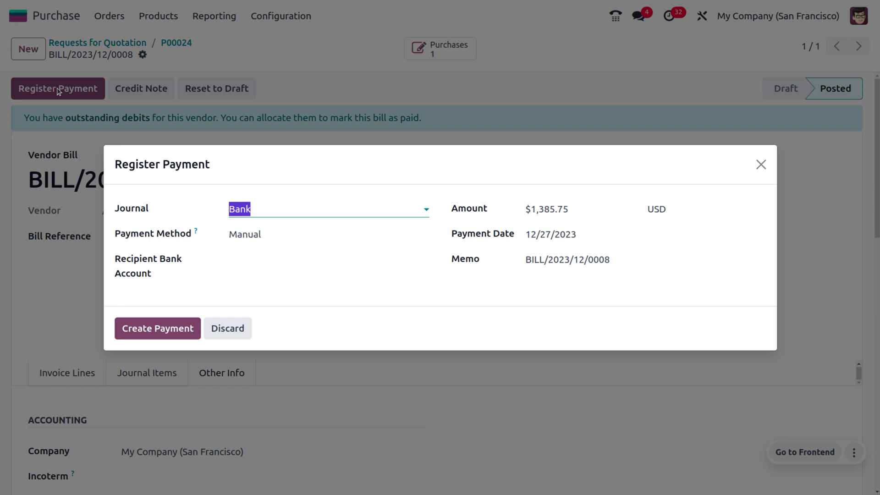
click(157, 328)
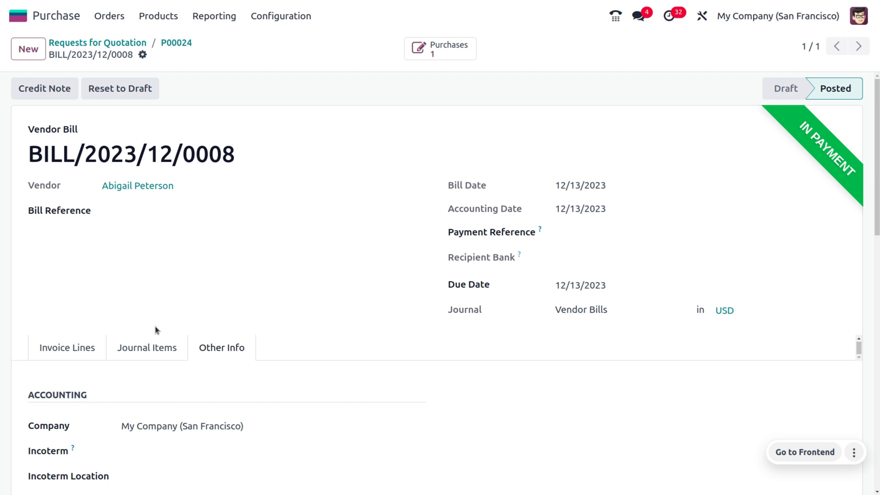
Set the paid bill's Should Be Paid status to No and save the bill.
scroll(173, 436, down, 3)
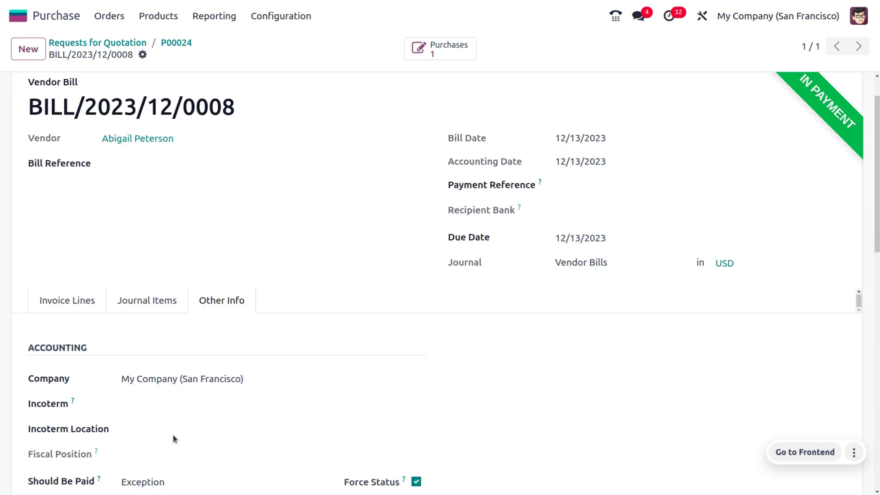
click(164, 403)
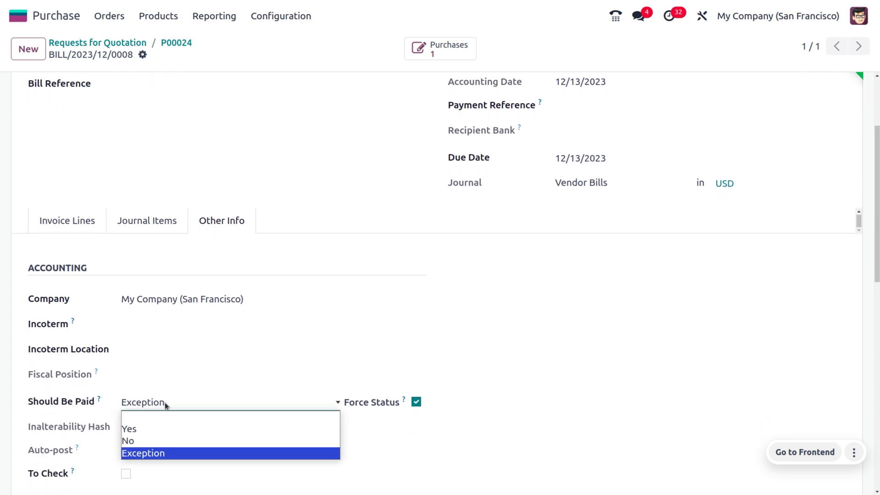
click(149, 443)
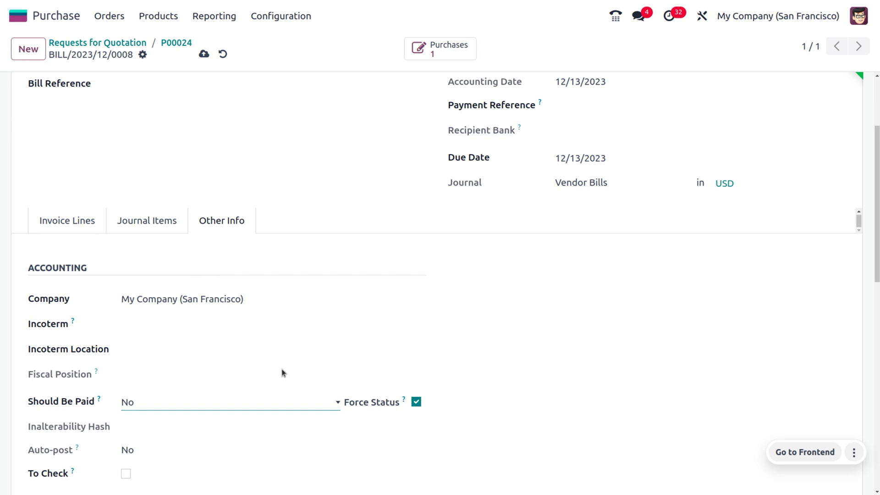
scroll(282, 372, up, 3)
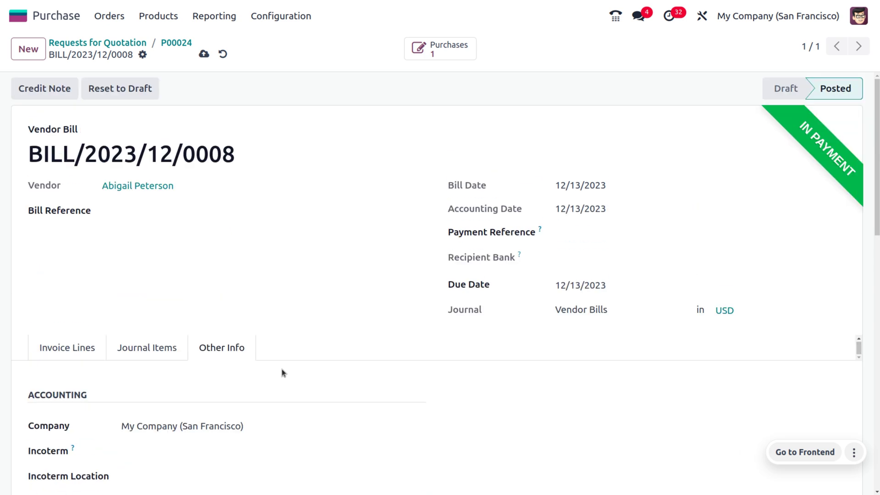
click(204, 54)
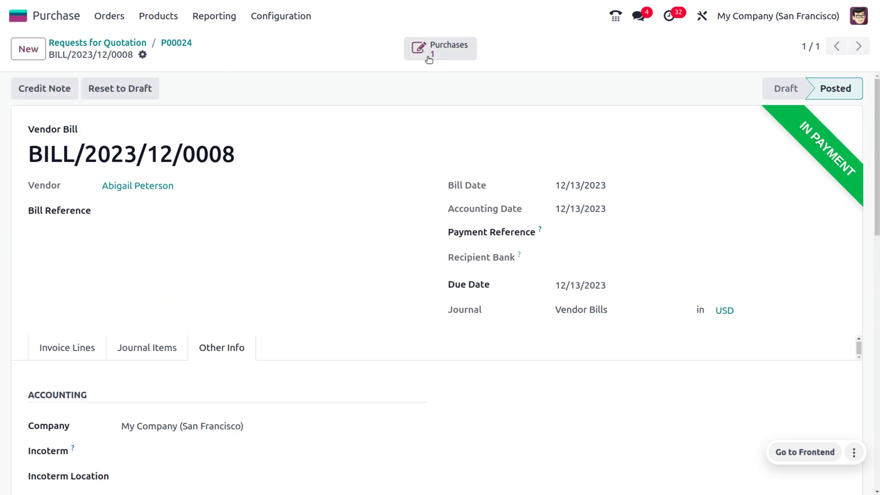
Open the purchase order linked to the bill and examine its receipt and billing status in the other information.
click(459, 56)
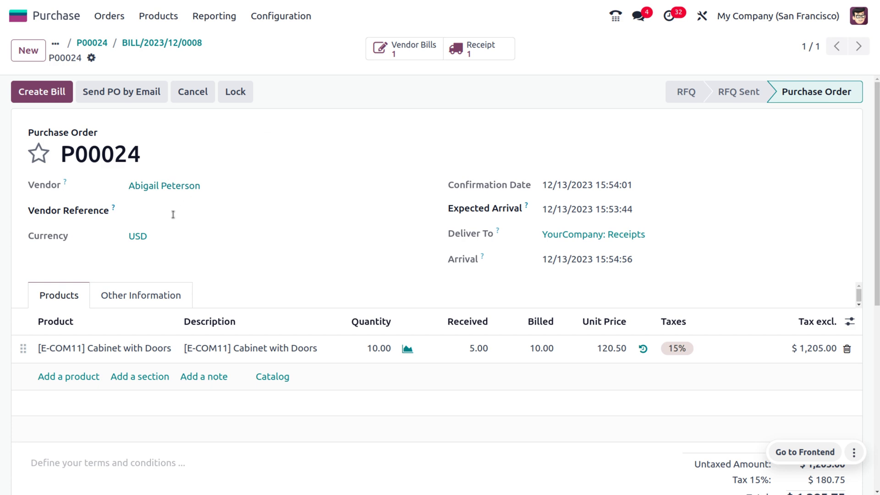
click(136, 303)
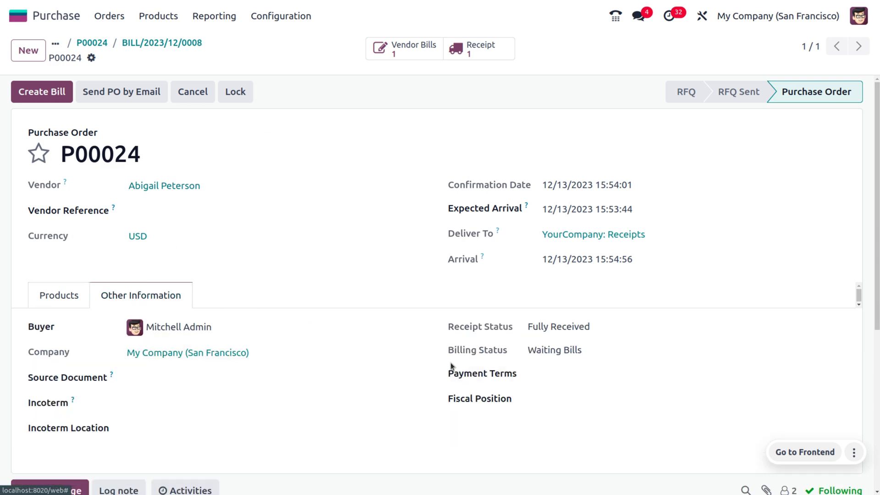